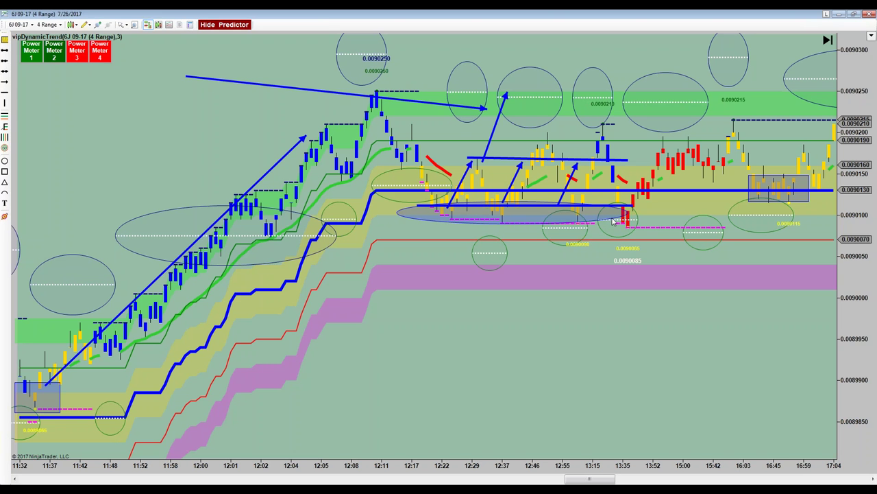
# Pan to show bars through 17:15, then put the blue ellipse back under the 12:17–13:37 range lows.
pyautogui.click(558, 204)
pyautogui.moveTo(558, 204); pyautogui.dragTo(573, 206)
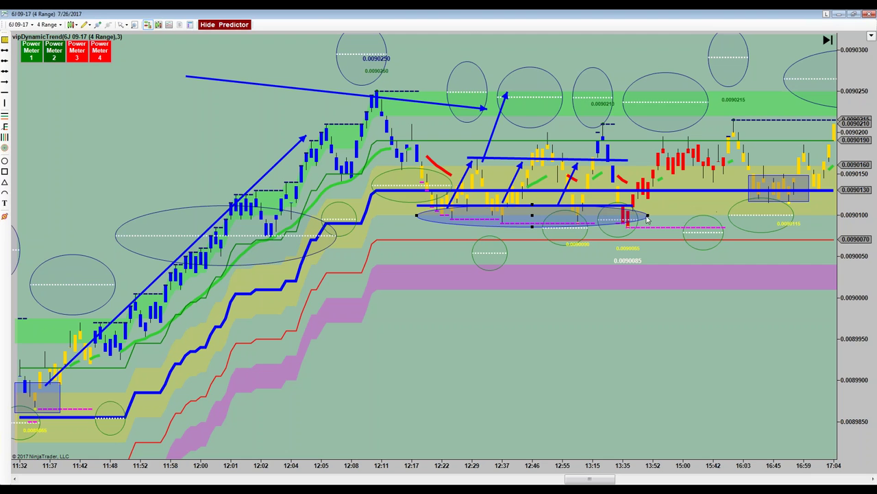
pyautogui.moveTo(600, 206); pyautogui.dragTo(802, 203)
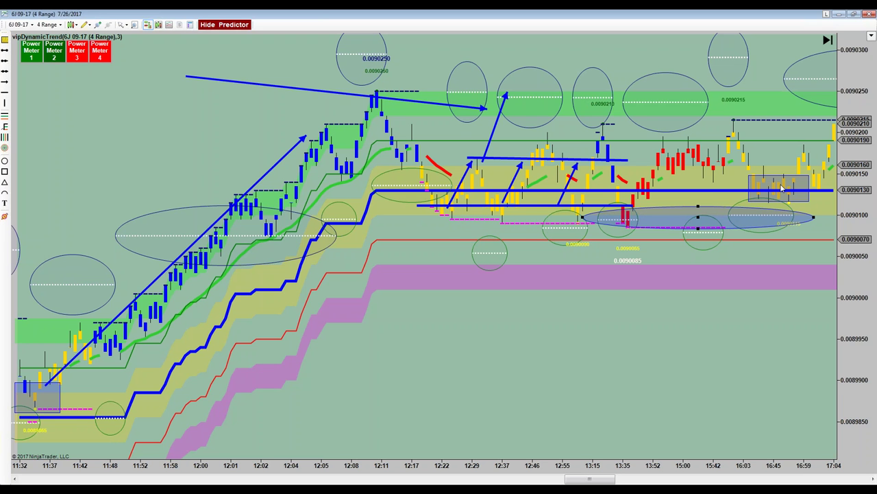
pyautogui.click(781, 176)
pyautogui.moveTo(606, 47); pyautogui.dragTo(574, 47)
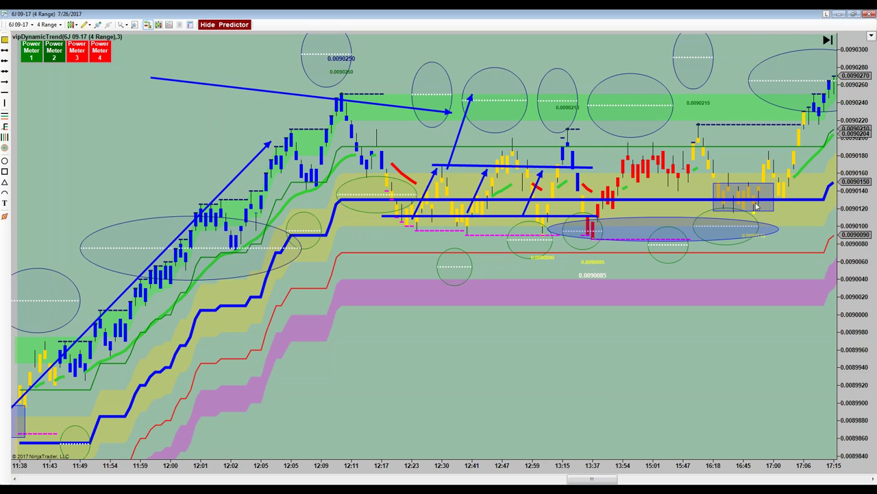
pyautogui.moveTo(640, 220); pyautogui.dragTo(467, 215)
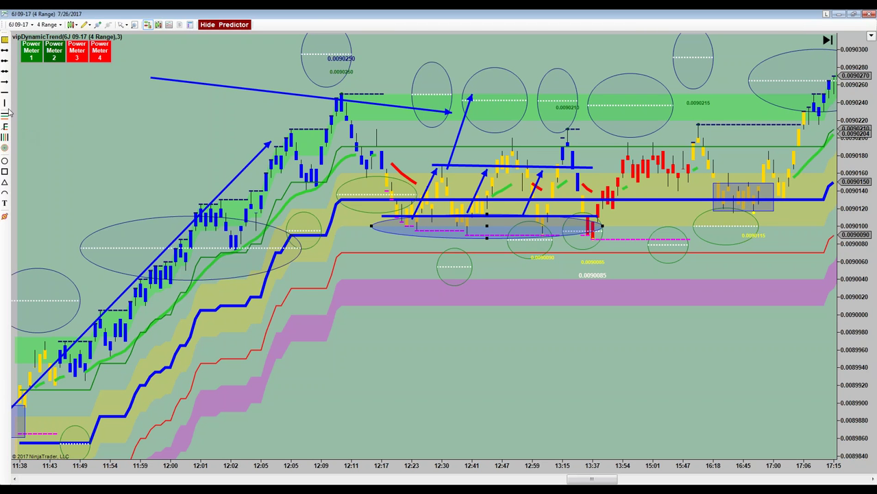
# Draw two arrows from the grey range box: one up to the top-right ellipse, one steeply down.
pyautogui.click(5, 81)
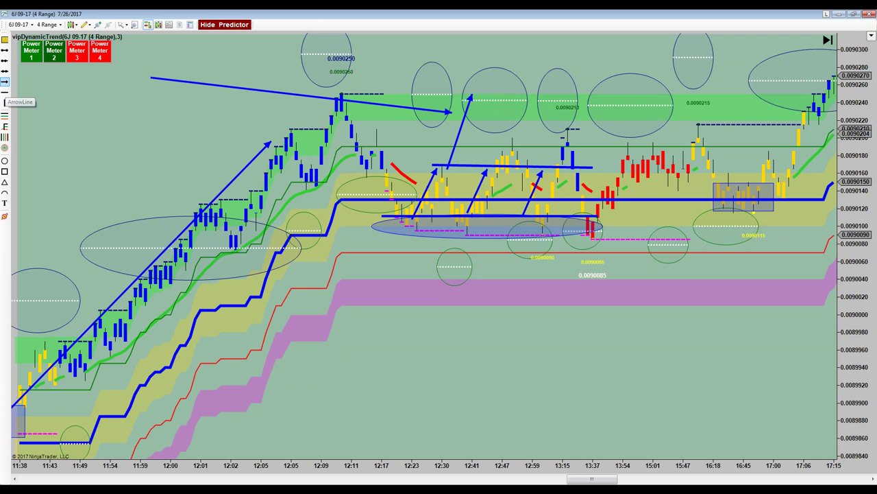
pyautogui.click(750, 183)
pyautogui.click(793, 77)
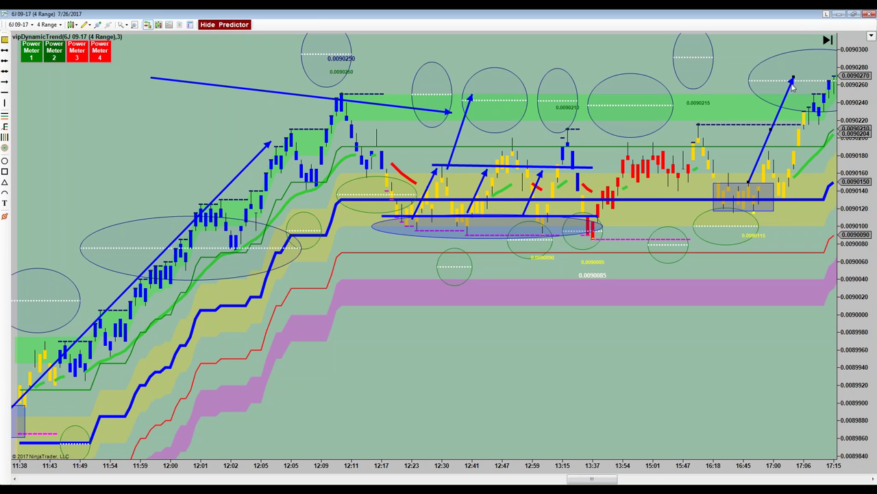
pyautogui.click(4, 82)
pyautogui.click(763, 214)
pyautogui.click(828, 341)
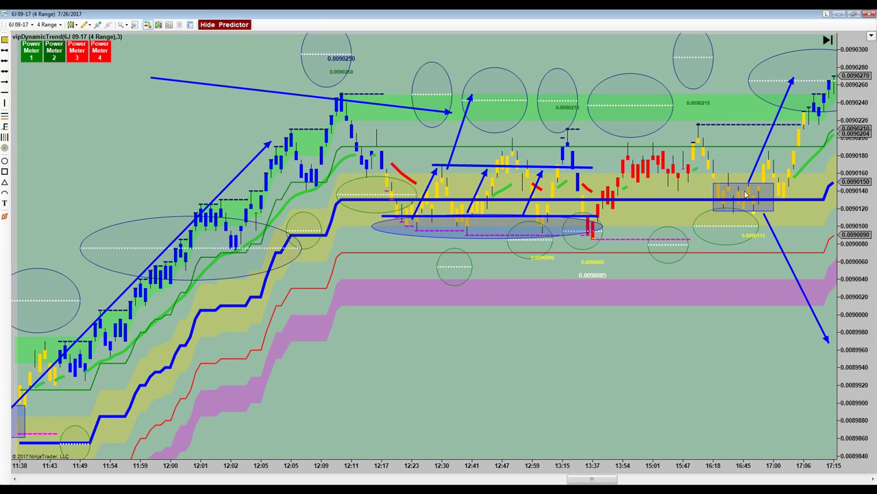
# Nudge the ellipse and grey box slightly, then pan back to earlier bars.
pyautogui.moveTo(478, 238); pyautogui.dragTo(505, 236)
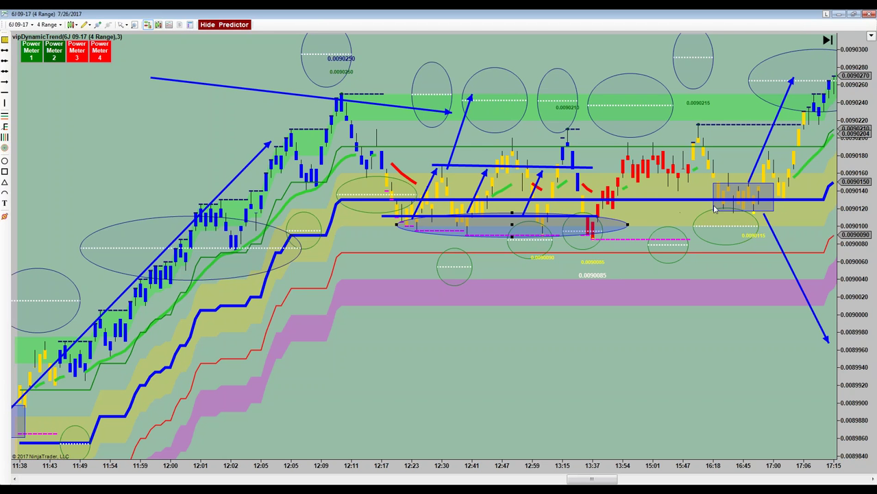
pyautogui.click(745, 184)
pyautogui.moveTo(746, 181); pyautogui.dragTo(746, 180)
pyautogui.moveTo(131, 139); pyautogui.dragTo(224, 139)
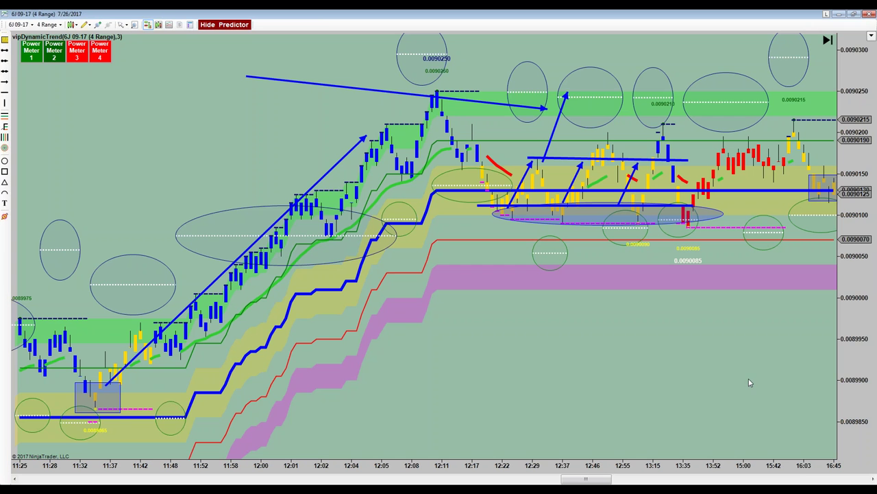
# Zoom in and draw horizontal lines at the newest range's top and bottom, plus an upward arrow.
pyautogui.moveTo(710, 471); pyautogui.dragTo(689, 481)
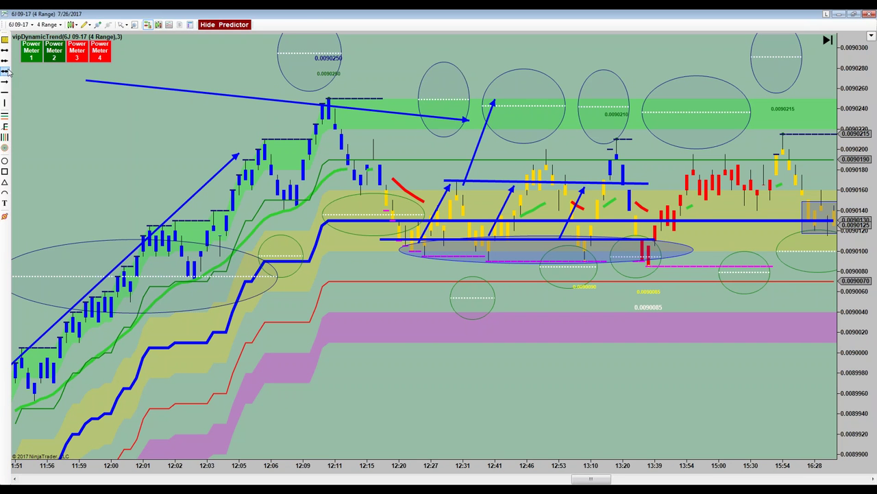
pyautogui.click(5, 52)
pyautogui.moveTo(833, 193); pyautogui.dragTo(785, 192)
pyautogui.click(4, 52)
pyautogui.moveTo(833, 237); pyautogui.dragTo(757, 238)
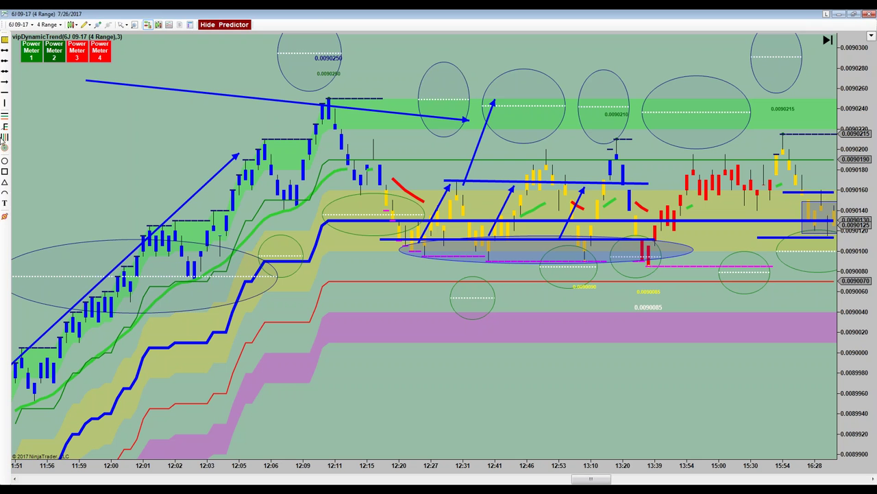
pyautogui.click(795, 197)
pyautogui.click(832, 98)
# Draw a small ellipse around the rightmost breakout bars and reposition the short horizontal line beside them.
pyautogui.scroll(-3, 631, 155)
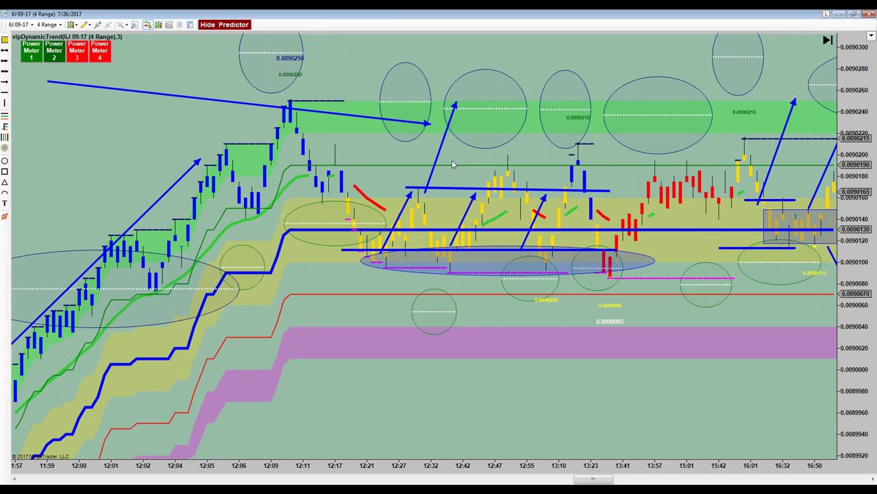
pyautogui.click(4, 161)
pyautogui.moveTo(814, 182)
pyautogui.mouseDown()
pyautogui.moveTo(837, 204)
pyautogui.moveTo(836, 223)
pyautogui.mouseUp()
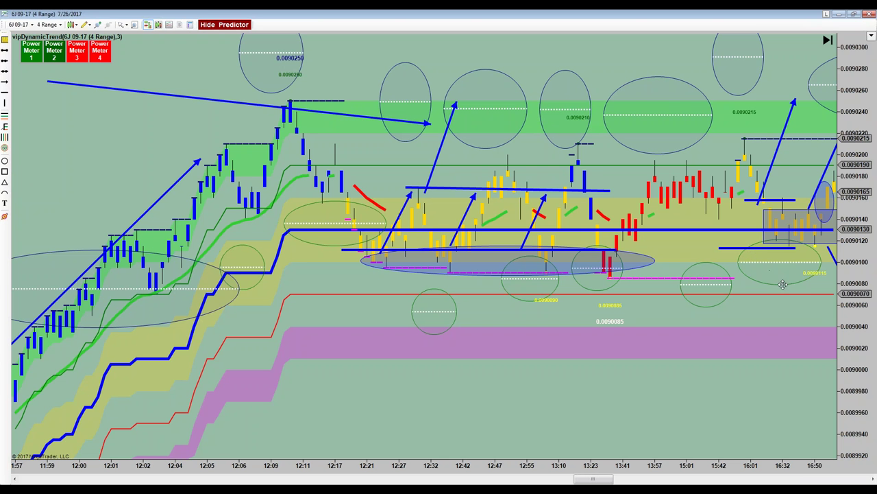
pyautogui.moveTo(788, 281); pyautogui.dragTo(787, 250)
pyautogui.scroll(-5, 629, 78)
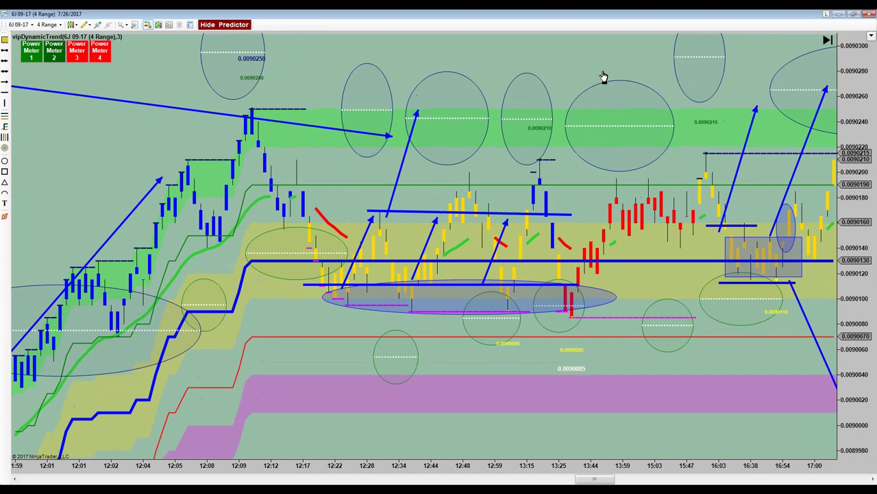
pyautogui.scroll(-2, 591, 80)
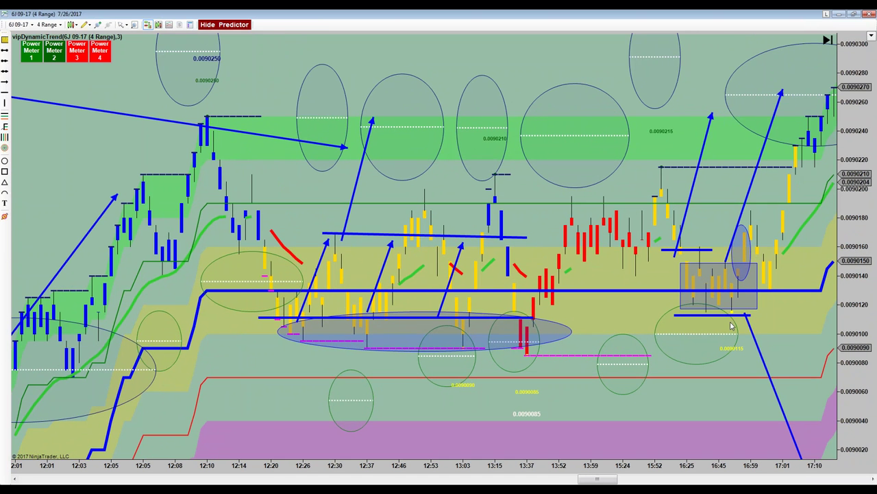
pyautogui.moveTo(771, 253); pyautogui.dragTo(803, 201)
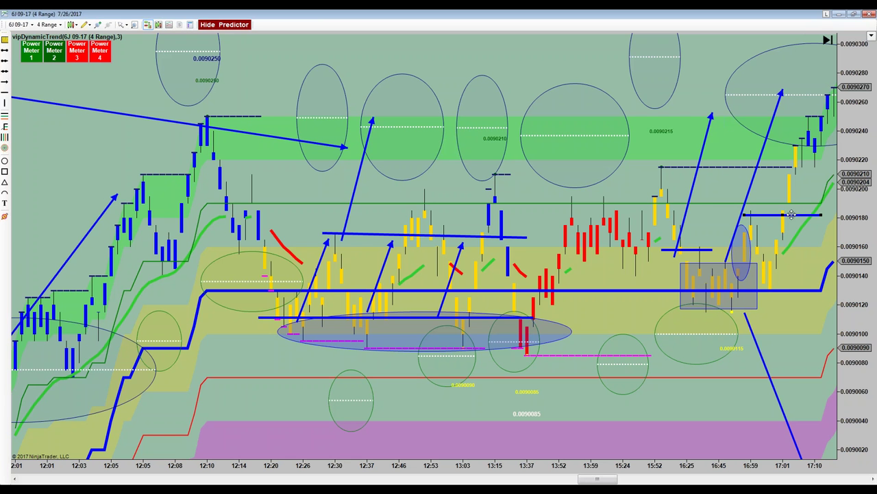
pyautogui.moveTo(799, 235)
pyautogui.mouseDown()
pyautogui.moveTo(799, 253)
pyautogui.moveTo(799, 236)
pyautogui.mouseUp()
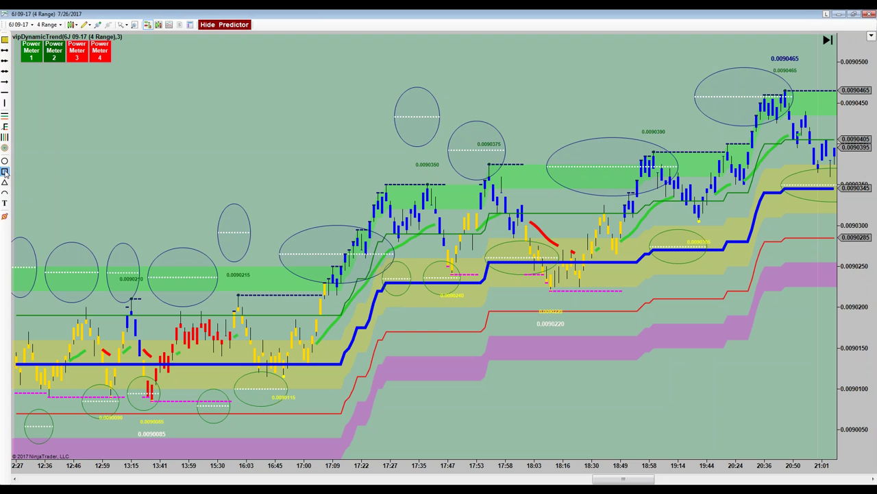
# Shade a box over the early candles and widen the bars to reveal the session through 23:13.
pyautogui.moveTo(249, 349); pyautogui.dragTo(292, 377)
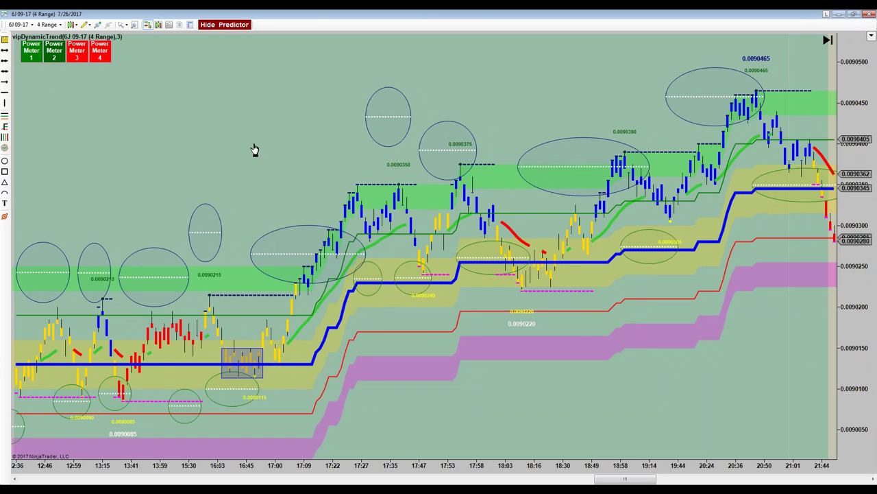
pyautogui.moveTo(640, 466); pyautogui.dragTo(587, 473)
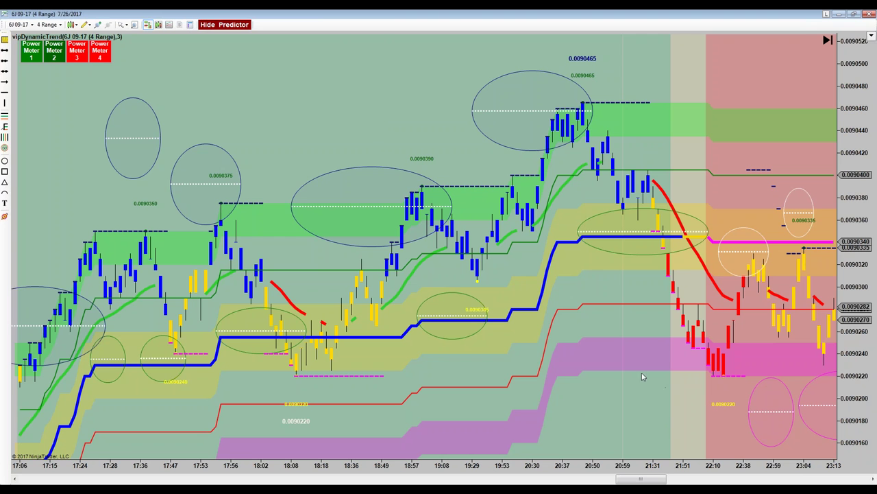
# Scroll back so the chart runs from the early session bars into the red selloff zone.
pyautogui.click(501, 478)
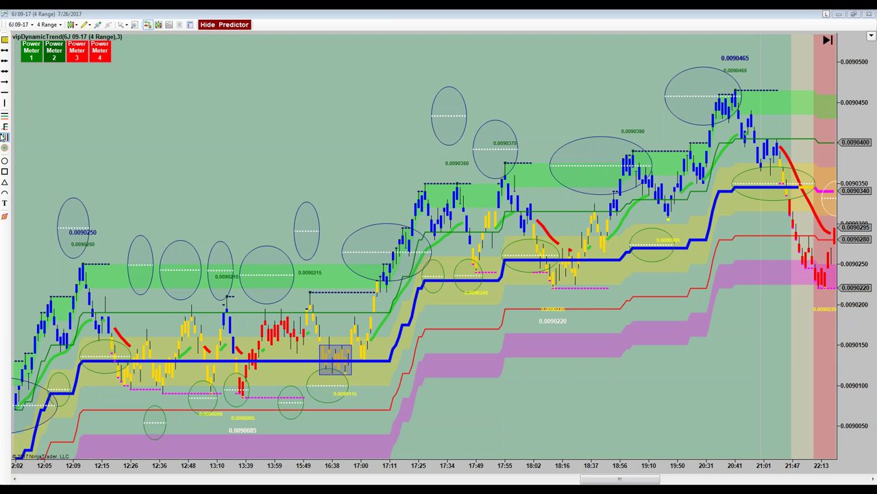
# Draw a grey box over the flat bars sitting on the blue trend line.
pyautogui.click(5, 172)
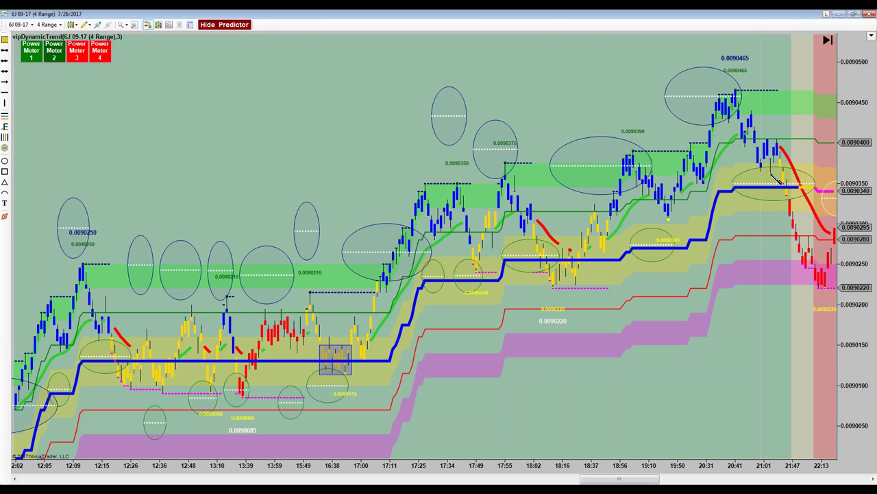
pyautogui.moveTo(772, 166)
pyautogui.mouseDown()
pyautogui.moveTo(806, 203)
pyautogui.moveTo(803, 197)
pyautogui.mouseUp()
pyautogui.click(802, 196)
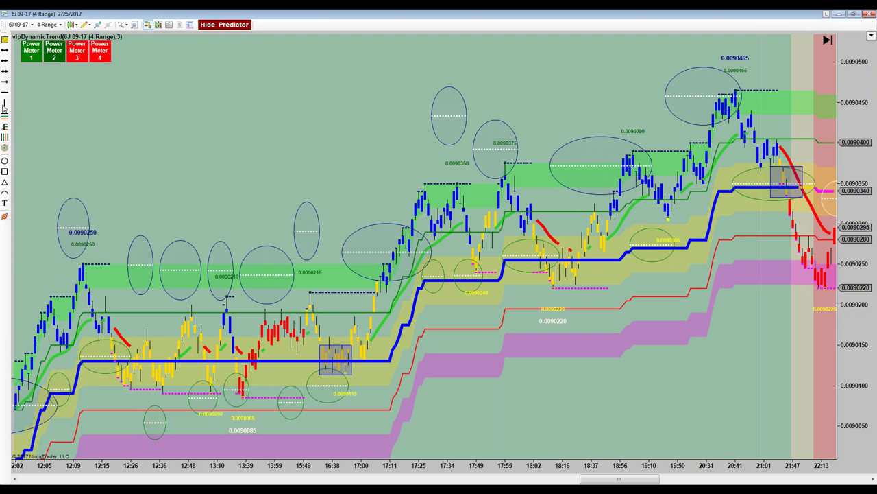
# Draw a blue arrow from the grey box down to the 0.0090220 lows and start a purple box beside its tip.
pyautogui.click(4, 83)
pyautogui.click(771, 190)
pyautogui.click(802, 283)
pyautogui.click(4, 172)
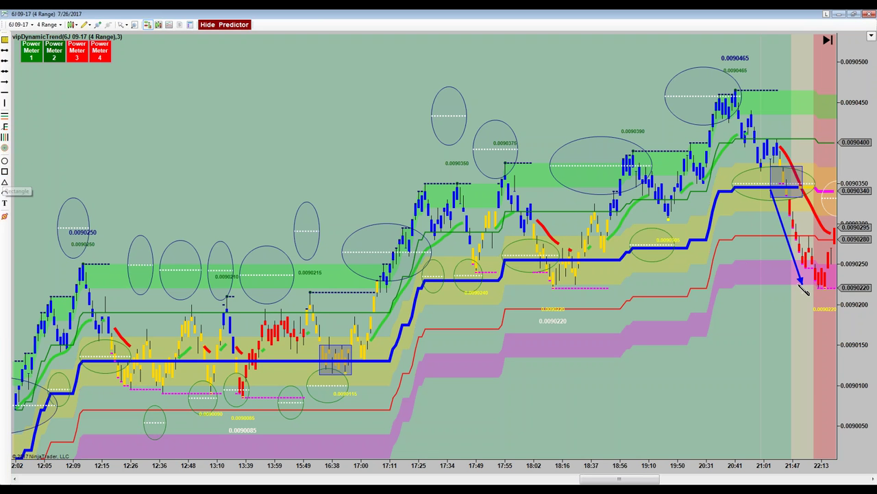
pyautogui.moveTo(732, 261); pyautogui.dragTo(800, 281)
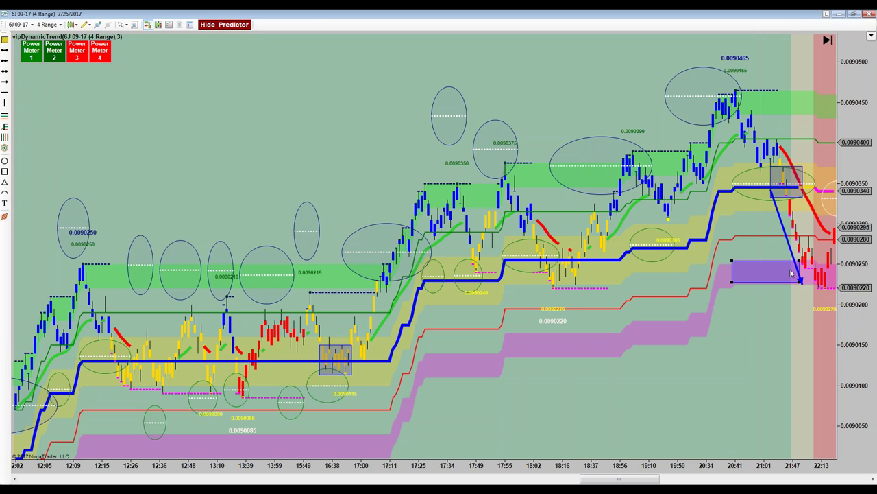
# Shift the purple box slightly down-left over the 0.0090240–0.0090255 zone and widen the bars.
pyautogui.moveTo(770, 257); pyautogui.dragTo(766, 259)
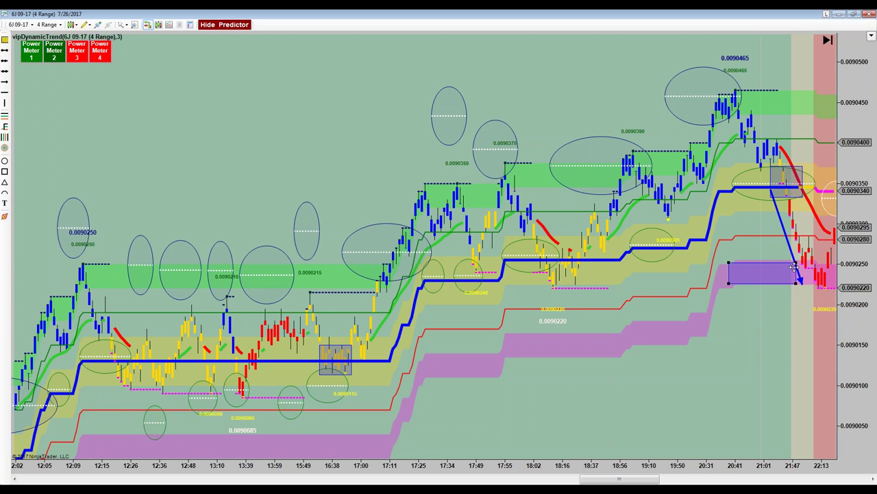
pyautogui.moveTo(689, 469); pyautogui.dragTo(593, 473)
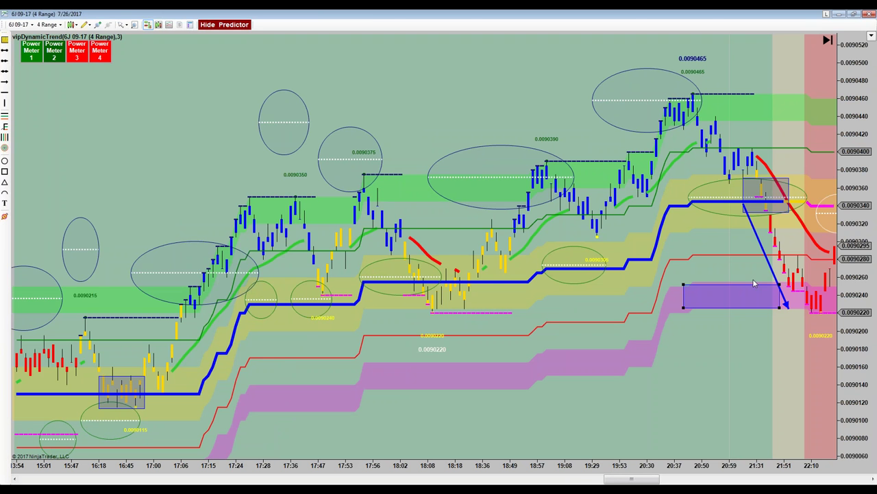
# Nudge the purple box right so it meets the selloff arrow's tip.
pyautogui.moveTo(725, 284); pyautogui.dragTo(729, 284)
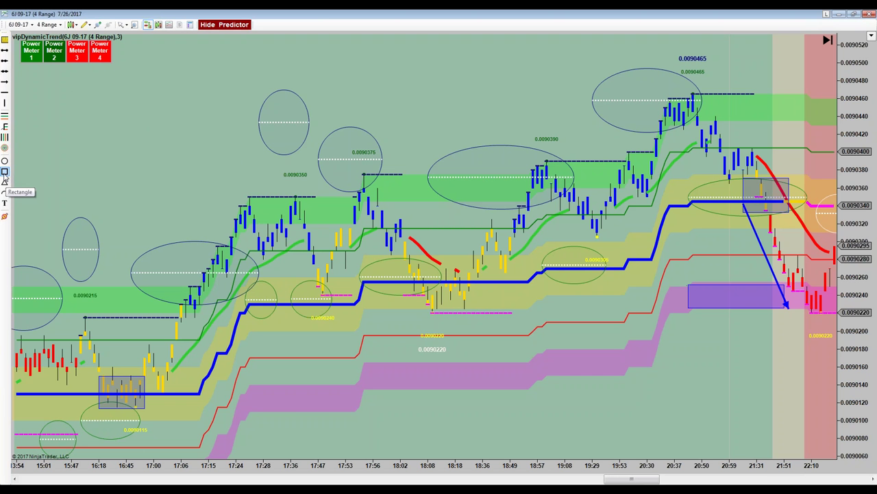
# Draw a small purple box and a small circle over the last candles.
pyautogui.click(802, 288)
pyautogui.click(830, 311)
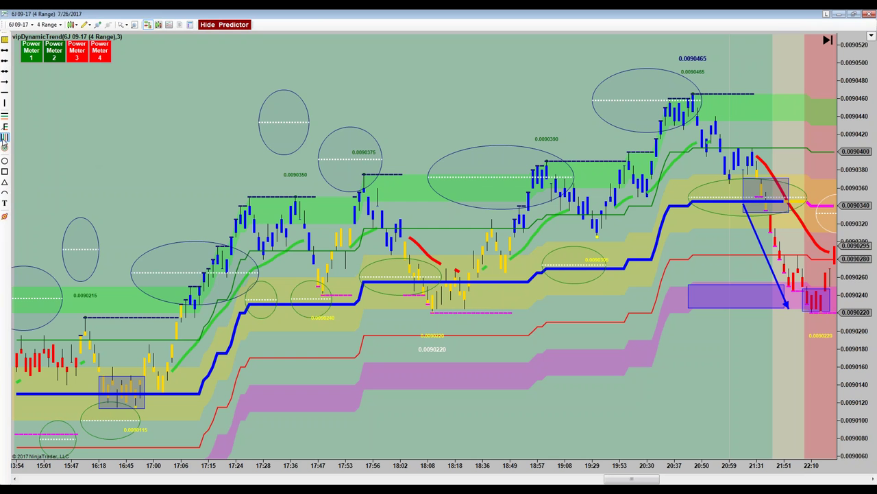
pyautogui.click(5, 161)
pyautogui.click(812, 267)
pyautogui.click(828, 284)
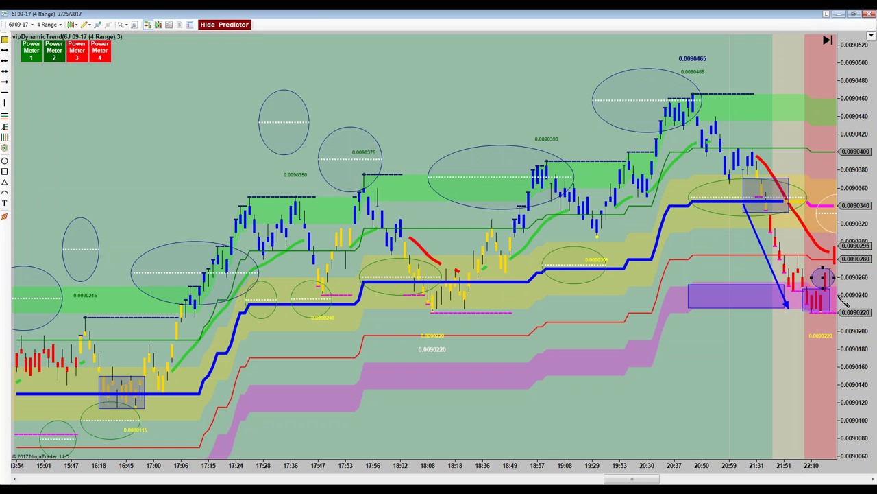
pyautogui.click(842, 302)
# Draw two blue horizontal lines, near 0.0090265 across the latest bars and near 0.0090160.
pyautogui.click(4, 51)
pyautogui.click(832, 277)
pyautogui.moveTo(814, 277); pyautogui.dragTo(810, 273)
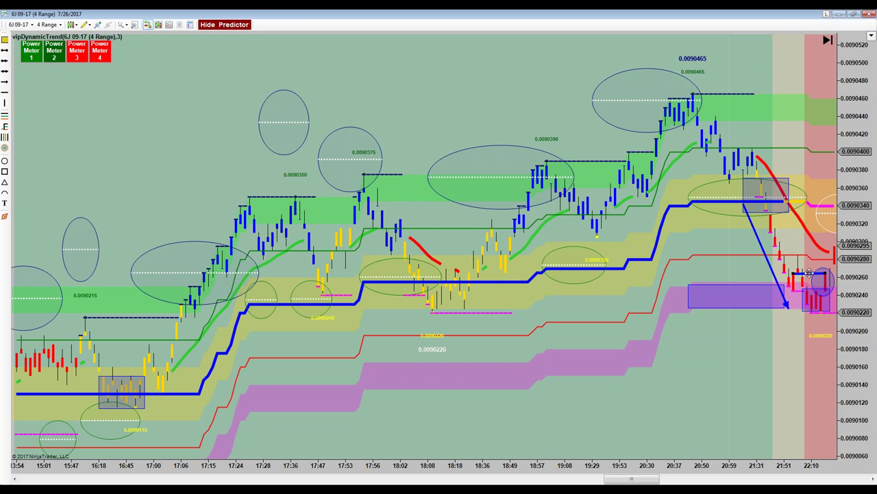
pyautogui.click(4, 52)
pyautogui.moveTo(710, 364); pyautogui.dragTo(807, 364)
pyautogui.click(801, 365)
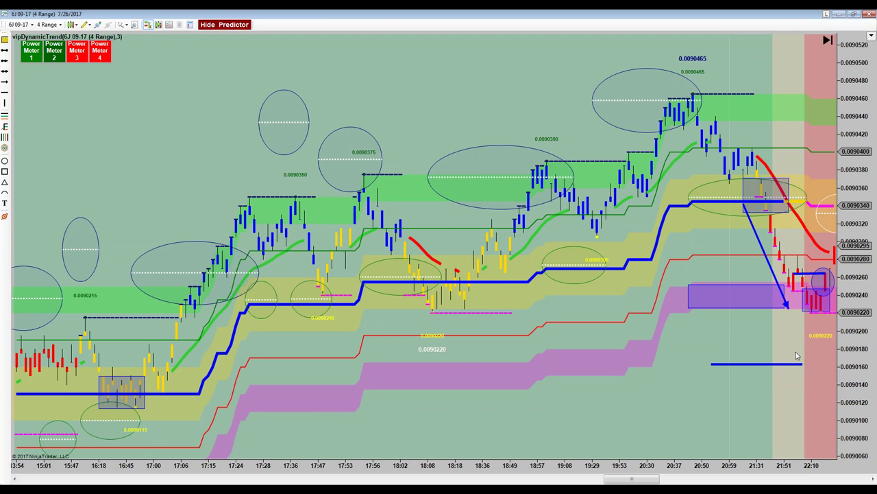
# Raise the blue line to the recent lows and draw an upward arrow from 0.0090265 toward 0.0090340.
pyautogui.moveTo(765, 363); pyautogui.dragTo(802, 317)
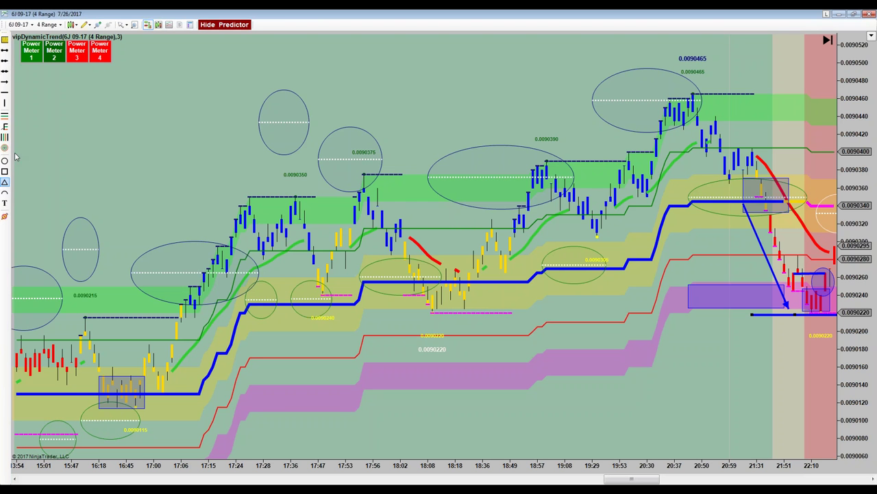
pyautogui.click(5, 82)
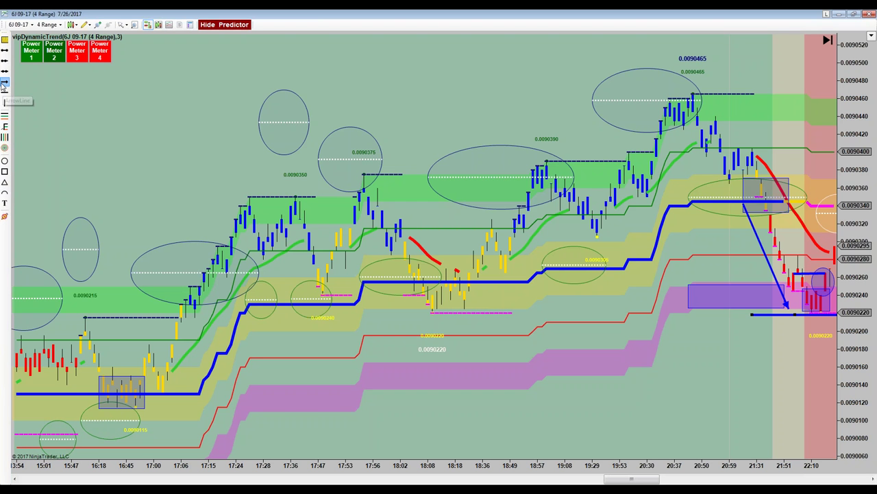
pyautogui.click(797, 272)
pyautogui.click(821, 216)
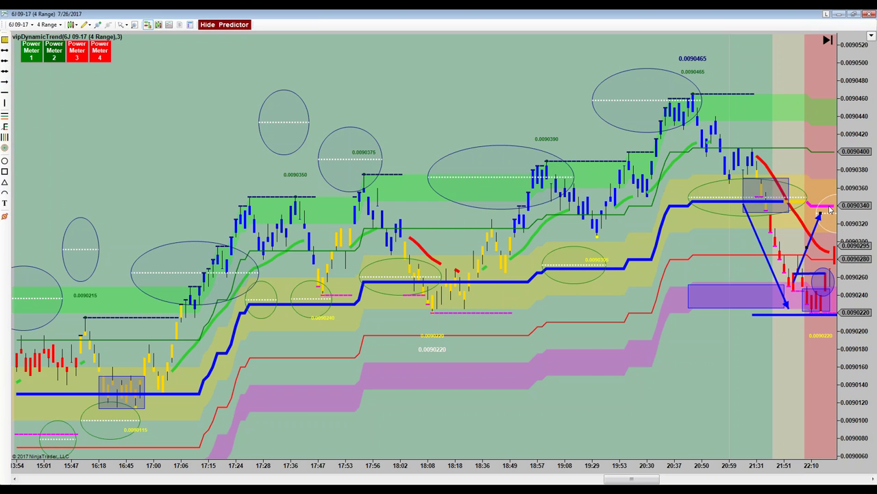